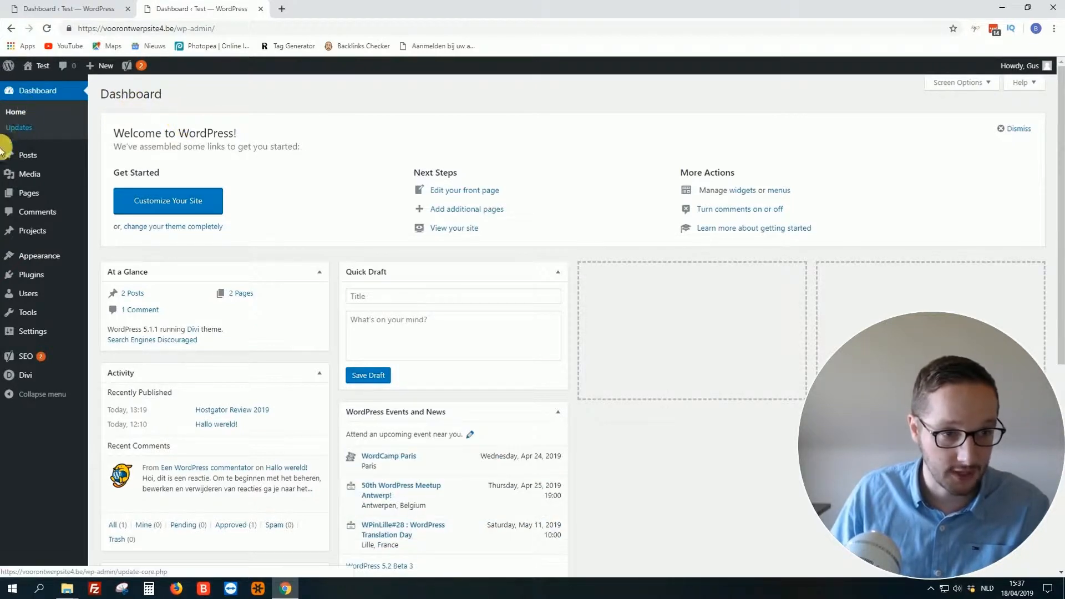
Create a new page titled "My first new page" and choose the default editor for its content
{"action": "mouse_move", "coordinate": [30, 195]}
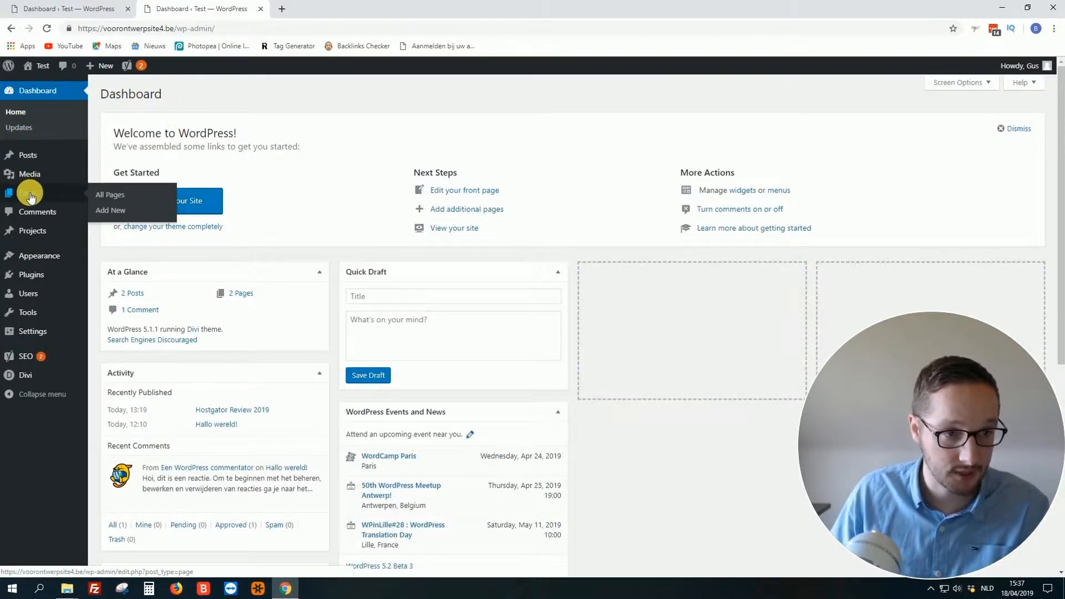
{"action": "left_click", "coordinate": [111, 197]}
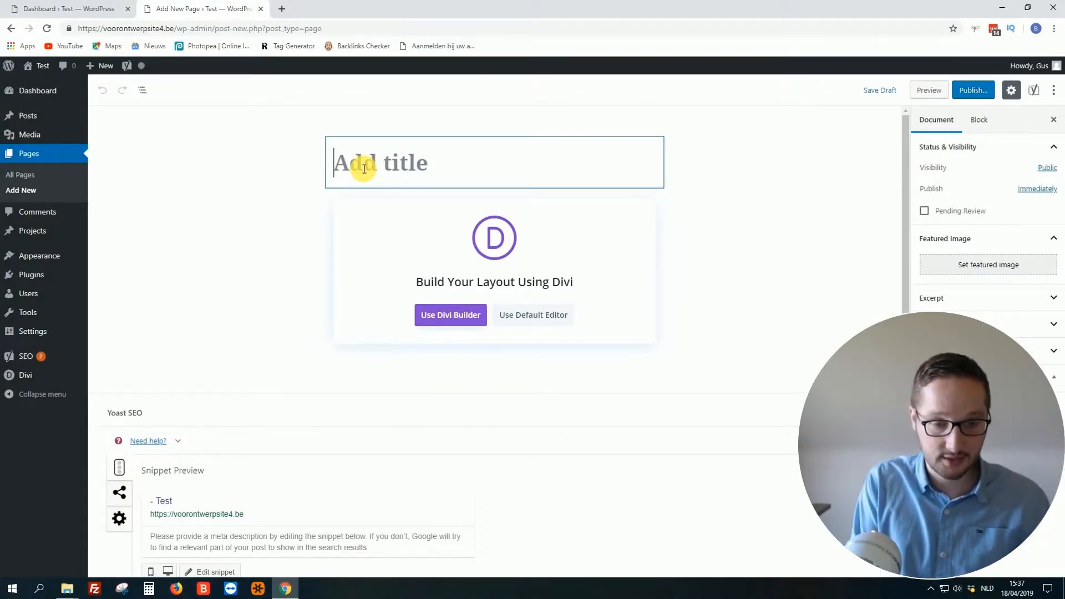
{"action": "type", "text": "My first new page"}
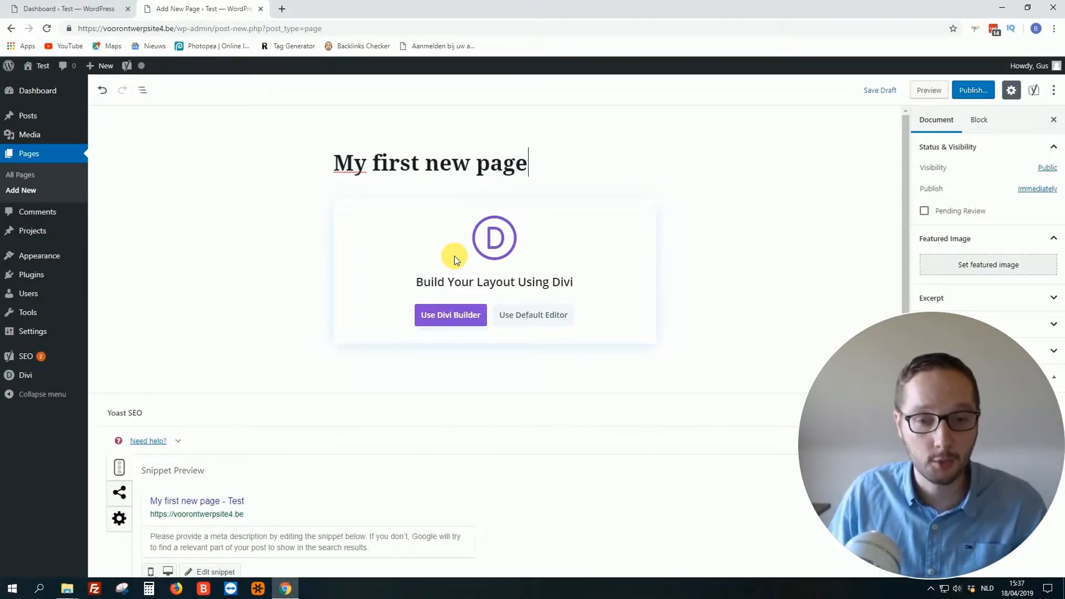
{"action": "left_click", "coordinate": [534, 314]}
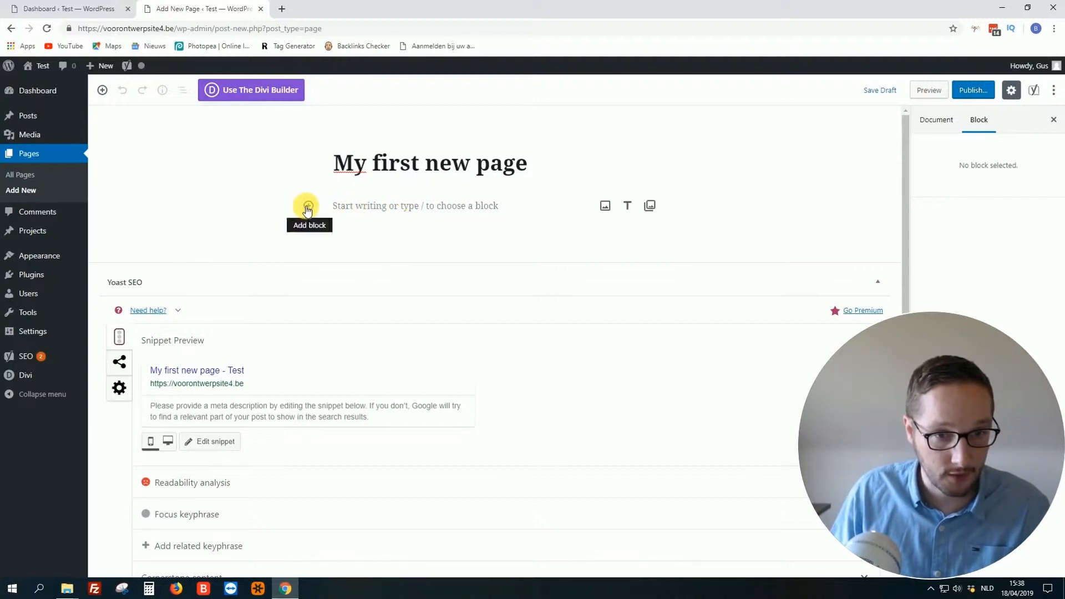
Add an image block below the title and fill it with home-office-10-1.jpg from the media library
{"action": "left_click", "coordinate": [308, 207]}
{"action": "left_click", "coordinate": [403, 309]}
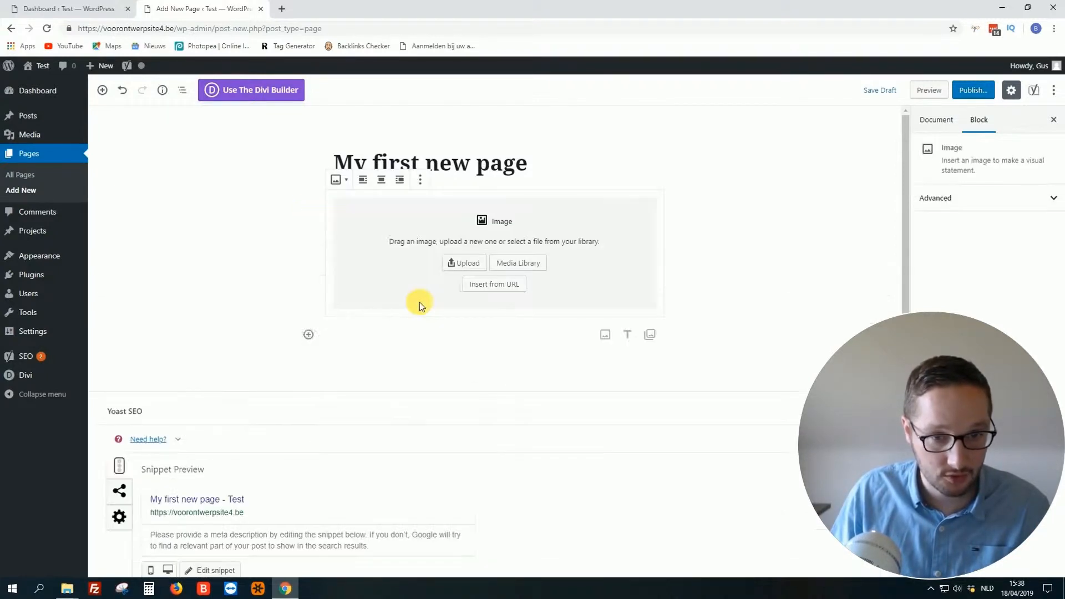
{"action": "left_click", "coordinate": [524, 264]}
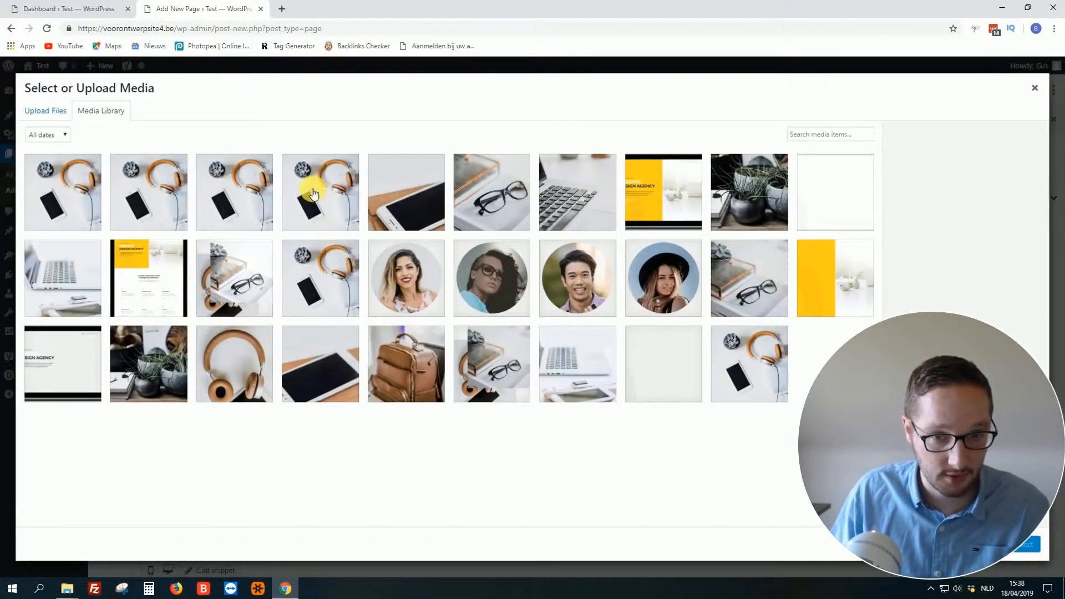
{"action": "left_click", "coordinate": [502, 192]}
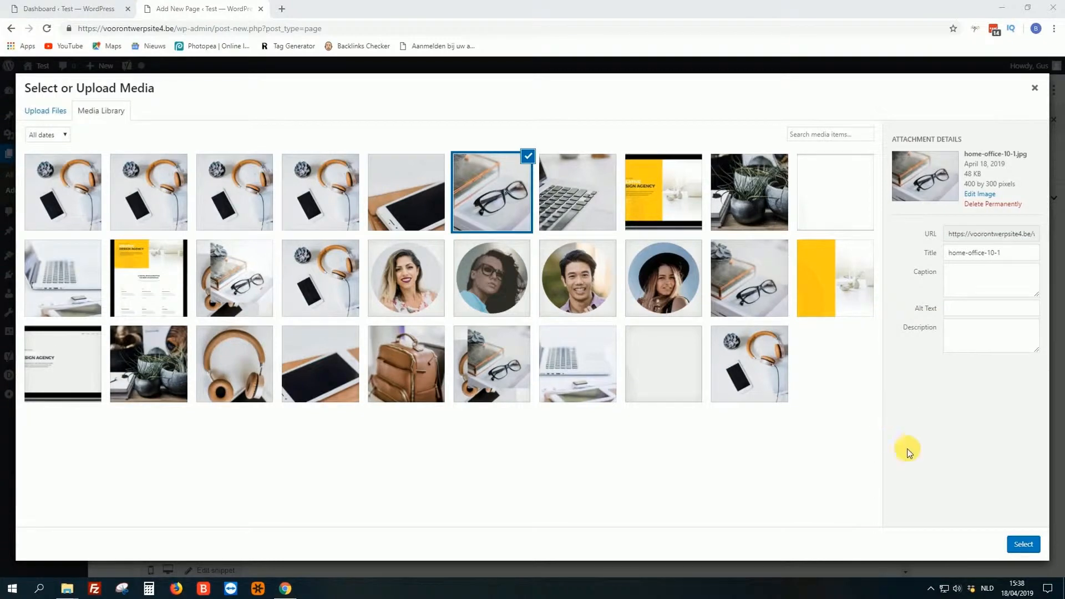
{"action": "left_click", "coordinate": [1023, 544]}
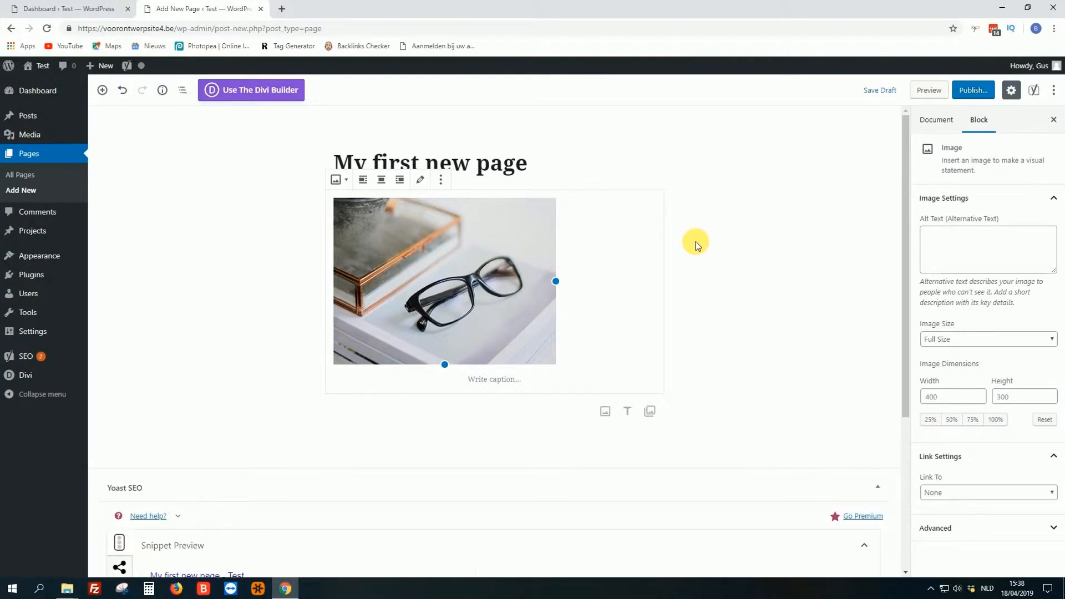
Publish the page with public visibility and immediate publishing
{"action": "scroll", "coordinate": [696, 241], "scroll_direction": "down", "scroll_amount": 4}
{"action": "scroll", "coordinate": [696, 241], "scroll_direction": "up", "scroll_amount": 4}
{"action": "left_click", "coordinate": [978, 90]}
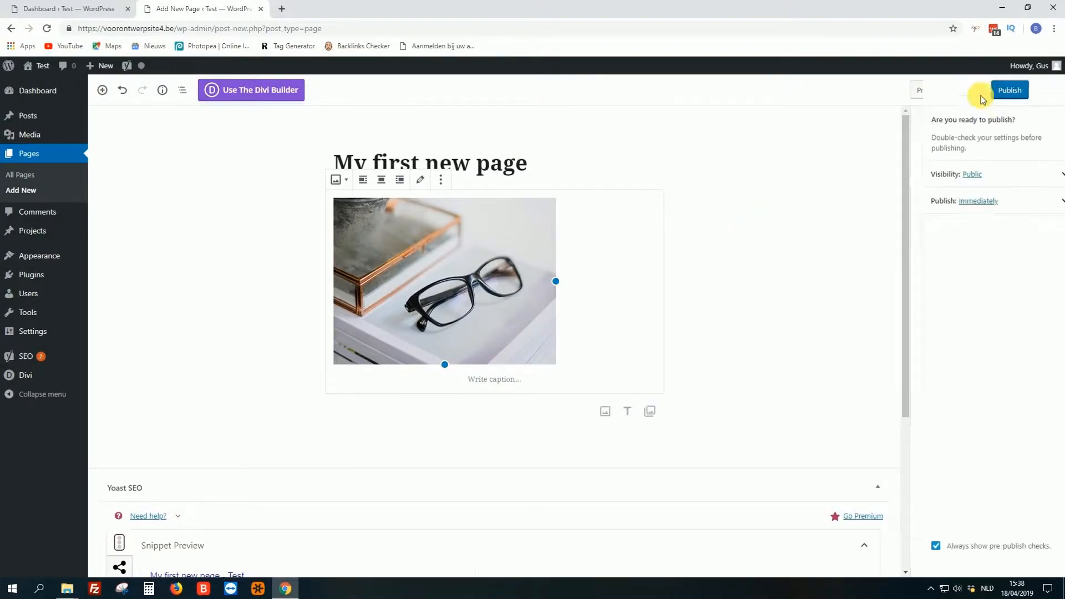
{"action": "left_click", "coordinate": [1003, 94]}
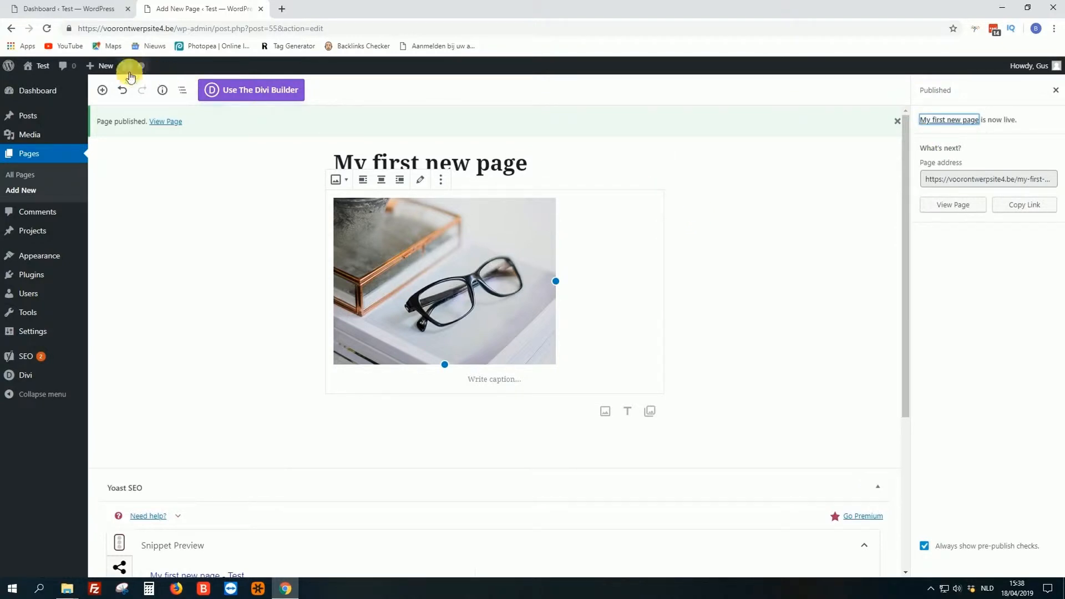
Open "My first new page" from the list of all pages, view it on the live site and close it
{"action": "left_click", "coordinate": [23, 178]}
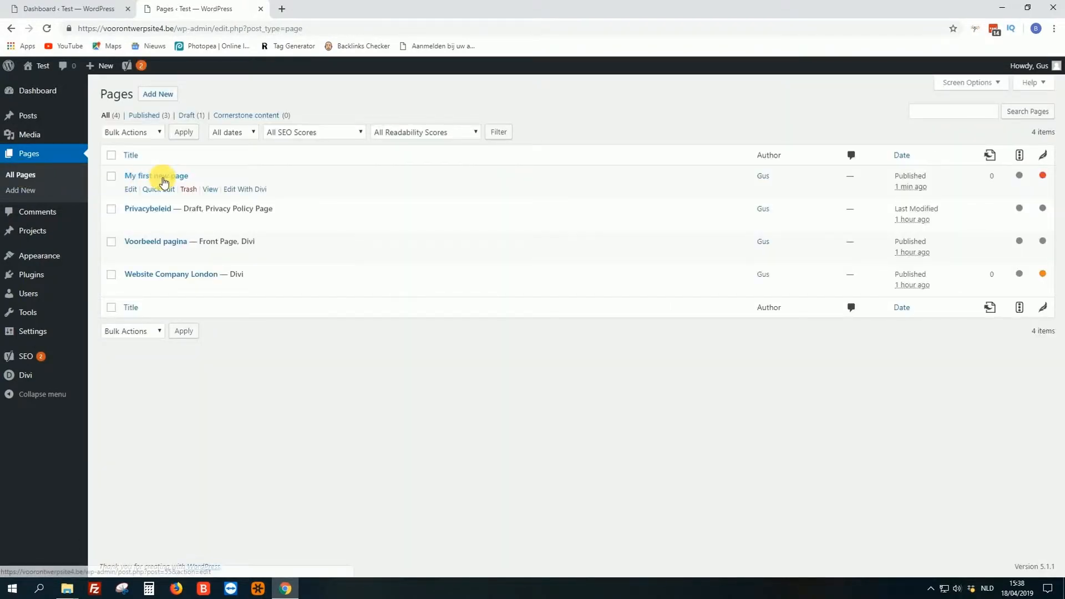
{"action": "middle_click", "coordinate": [164, 177]}
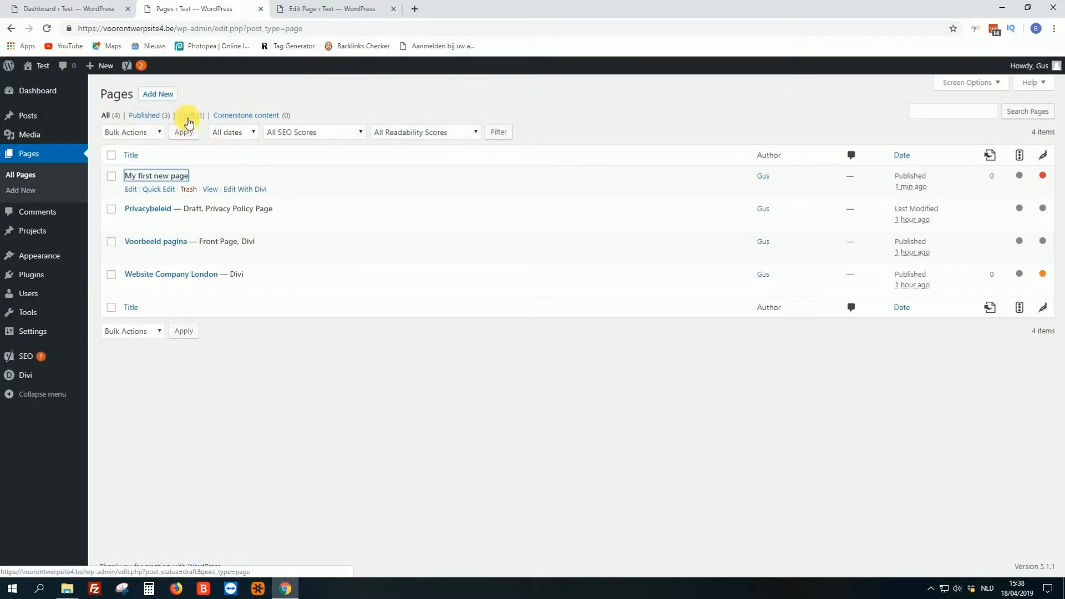
{"action": "left_click", "coordinate": [320, 6]}
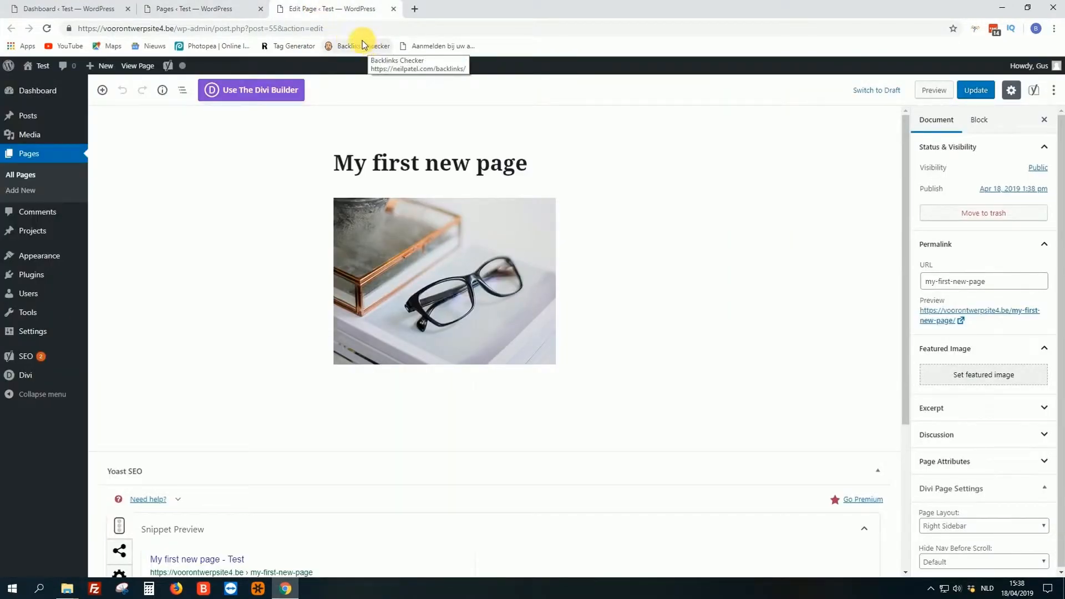
{"action": "left_click", "coordinate": [138, 66]}
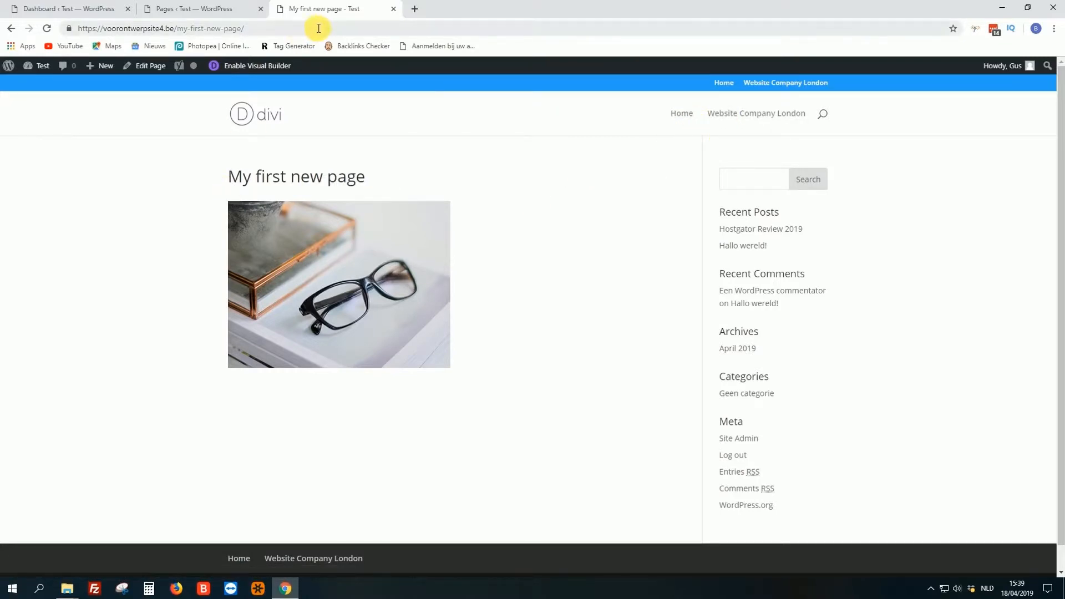
{"action": "left_click", "coordinate": [394, 9]}
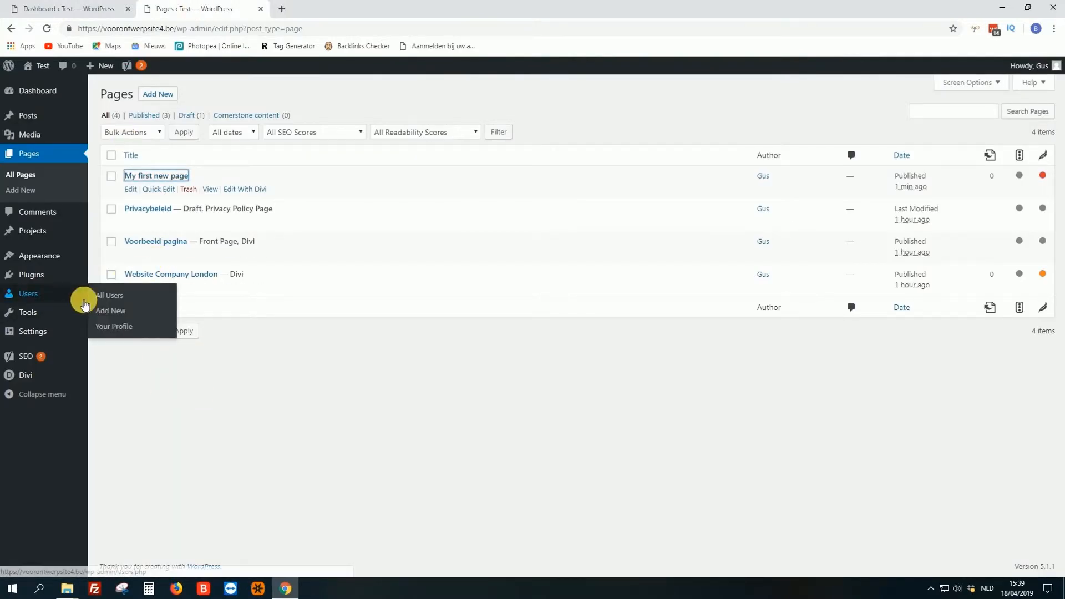
Open the menu editor and compare Menu 1 with the navigation shown on the site's front page
{"action": "mouse_move", "coordinate": [47, 262]}
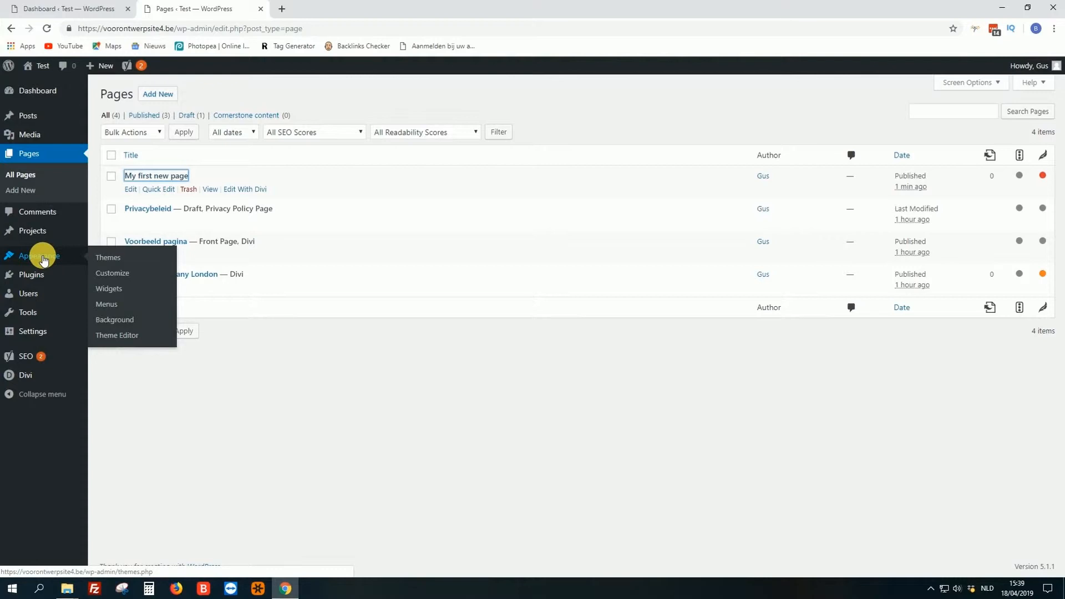
{"action": "left_click", "coordinate": [105, 305]}
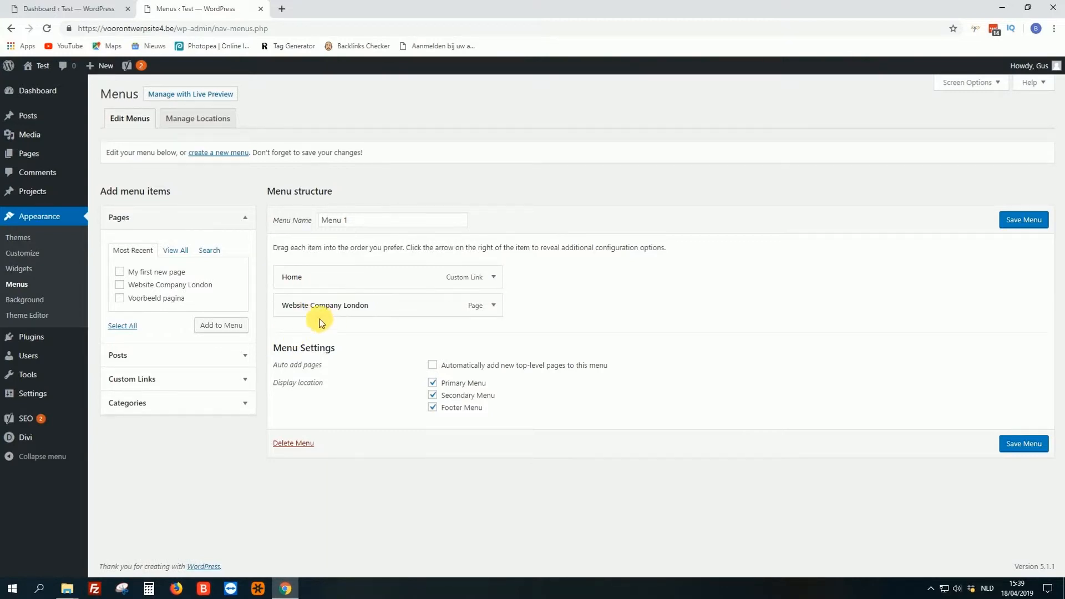
{"action": "middle_click", "coordinate": [42, 65]}
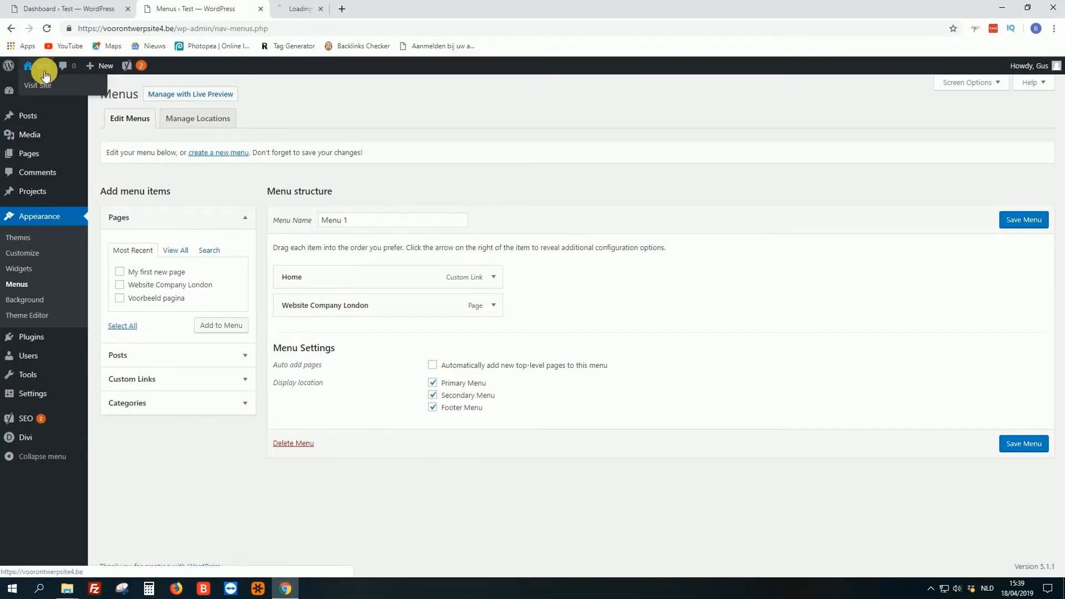
{"action": "left_click", "coordinate": [329, 7]}
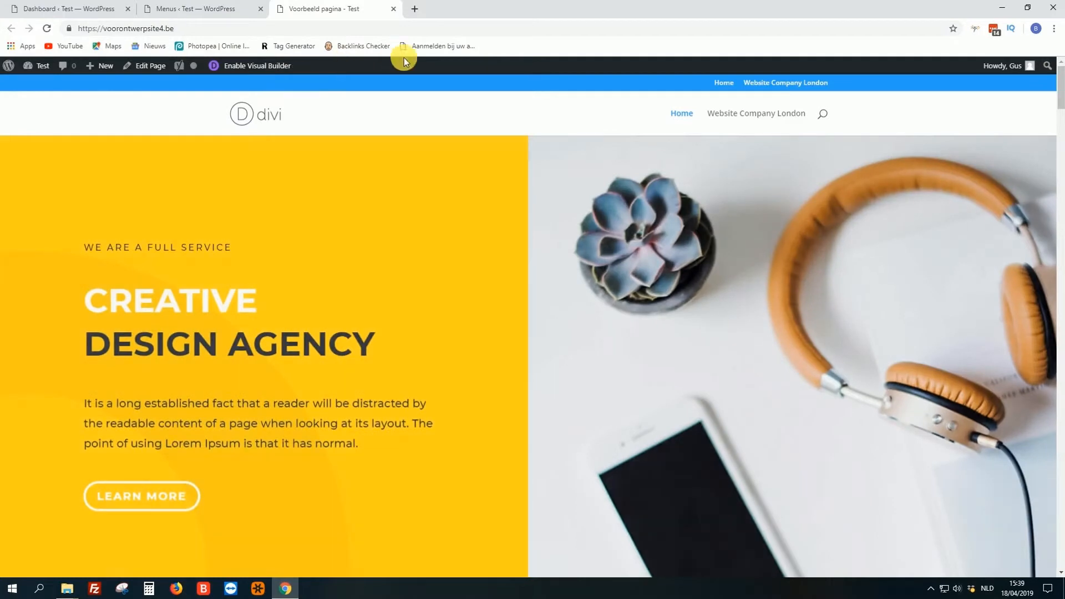
{"action": "scroll", "coordinate": [503, 250], "scroll_direction": "down", "scroll_amount": 5}
{"action": "scroll", "coordinate": [499, 244], "scroll_direction": "up", "scroll_amount": 5}
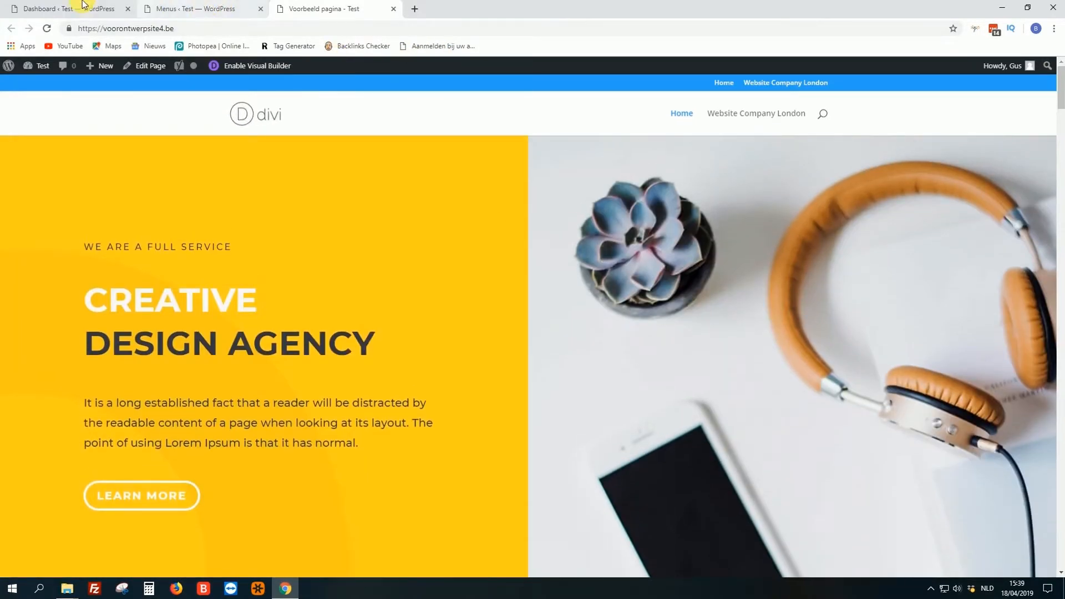
{"action": "left_click", "coordinate": [185, 5]}
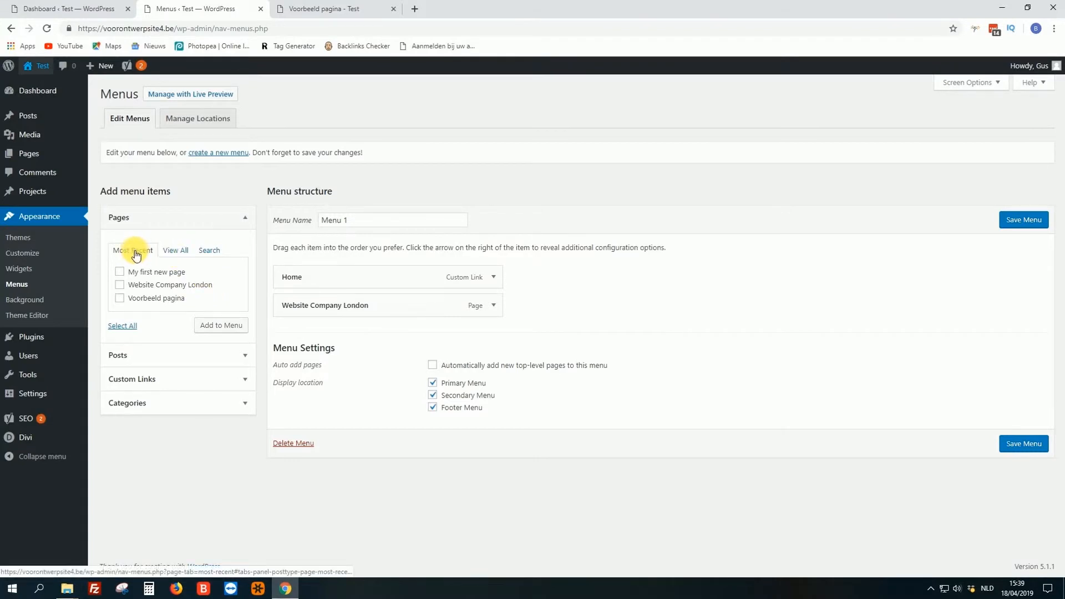
Add the page "My first new page" to Menu 1 and save the menu
{"action": "left_click", "coordinate": [175, 252]}
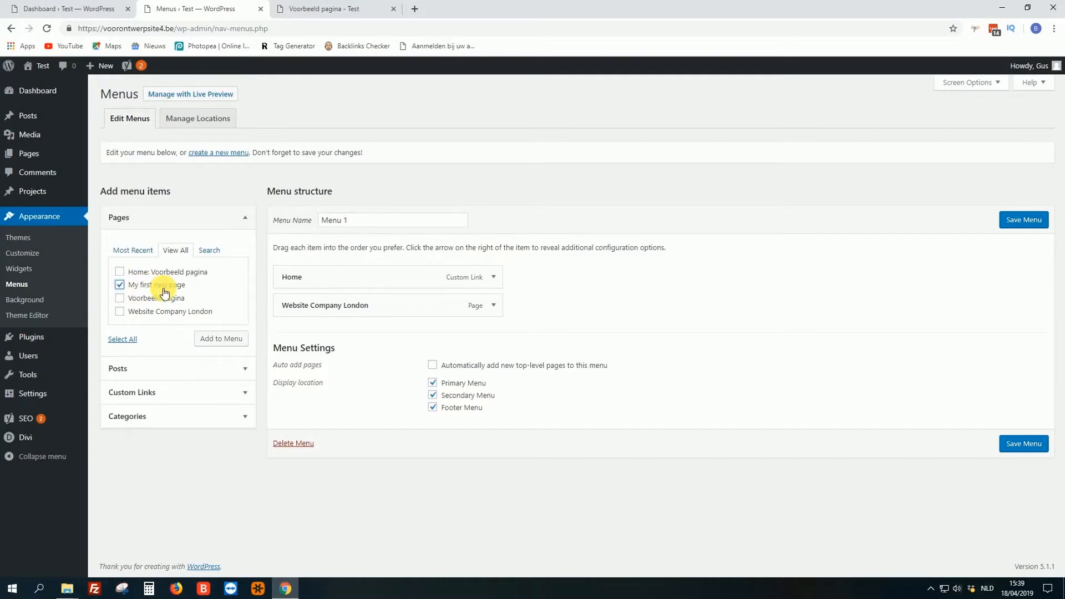
{"action": "left_click", "coordinate": [220, 338]}
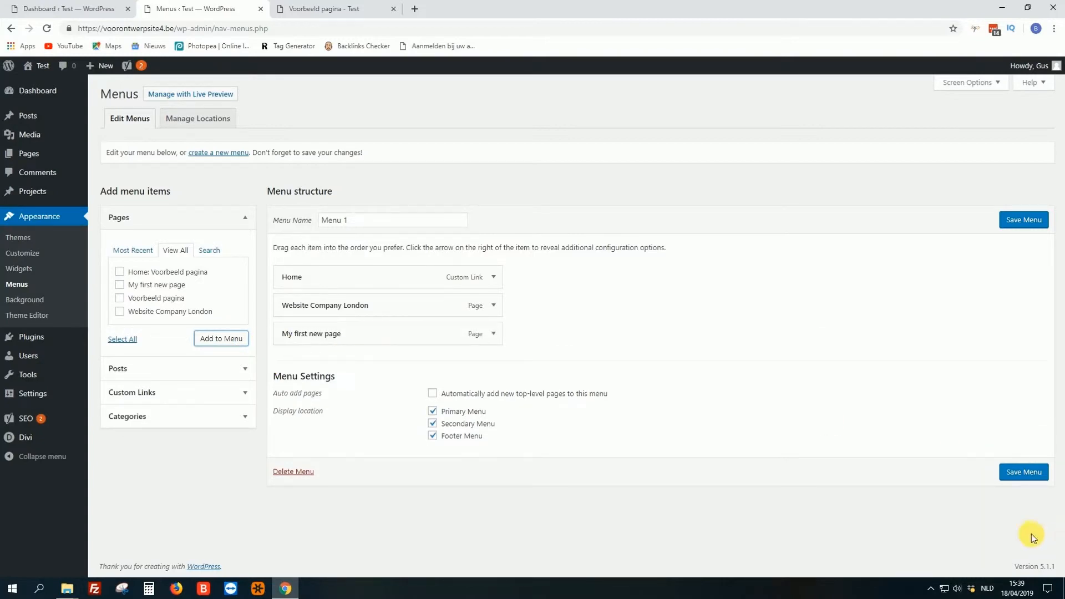
{"action": "left_click", "coordinate": [1030, 473]}
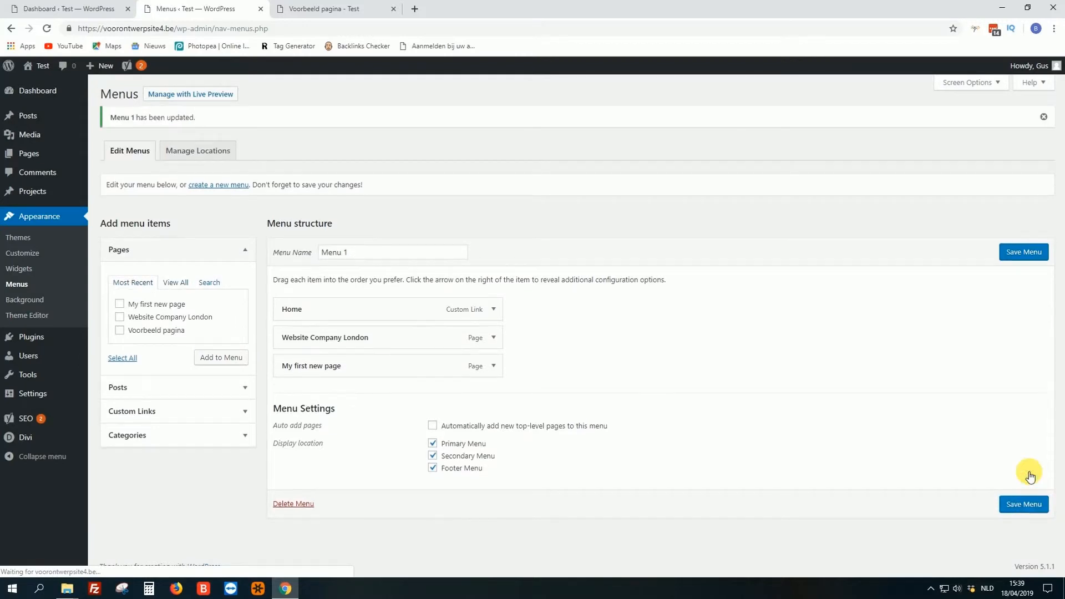
Reload the site's front page and open "My first new page" from the header navigation to check the menu link
{"action": "left_click", "coordinate": [333, 9]}
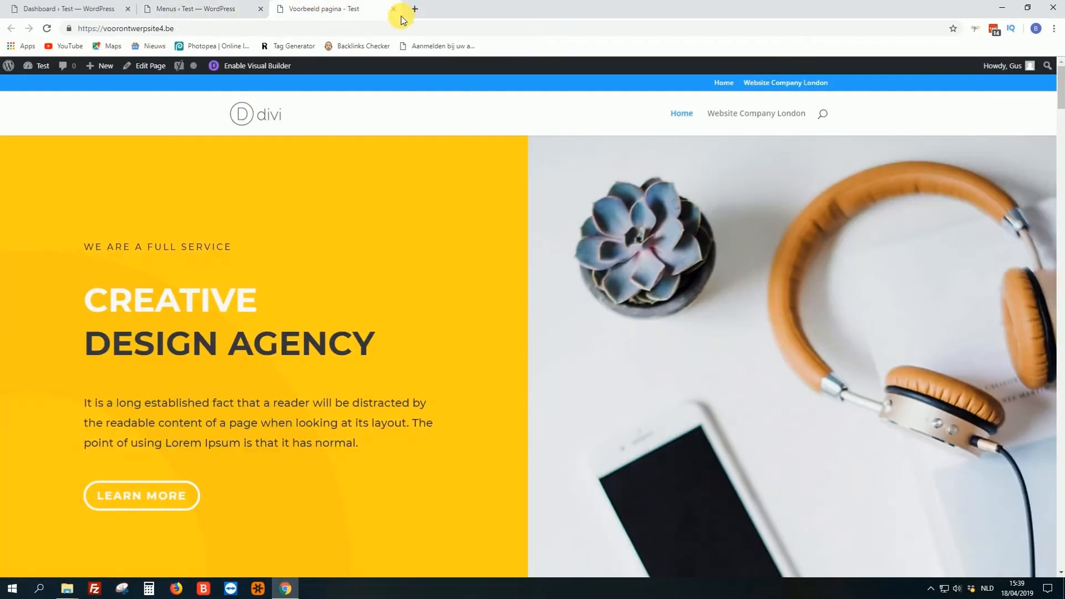
{"action": "left_click", "coordinate": [46, 28]}
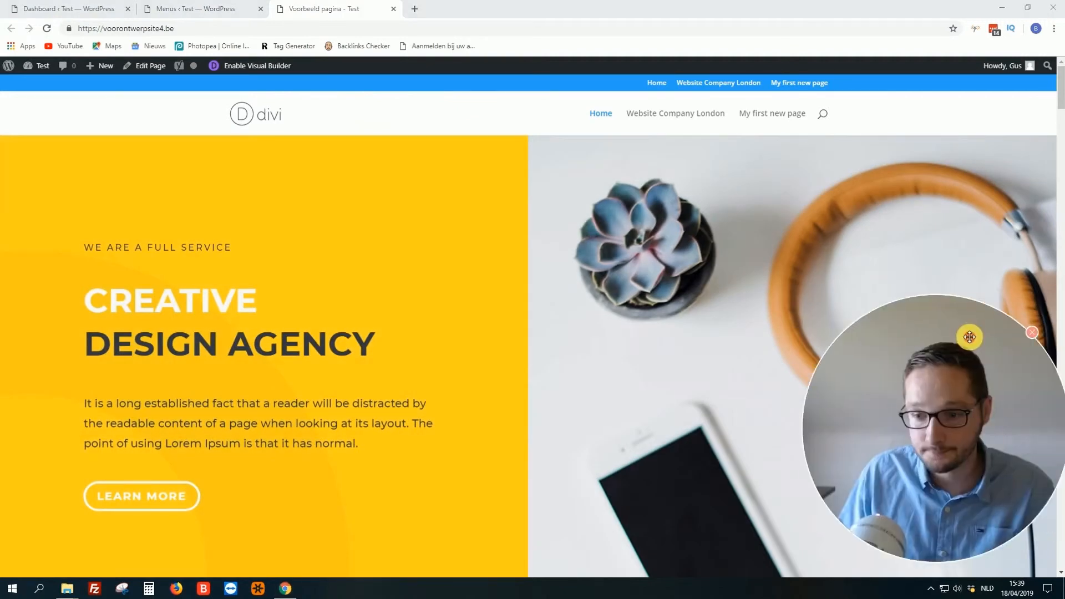
{"action": "left_click_drag", "start_coordinate": [970, 338], "coordinate": [964, 366]}
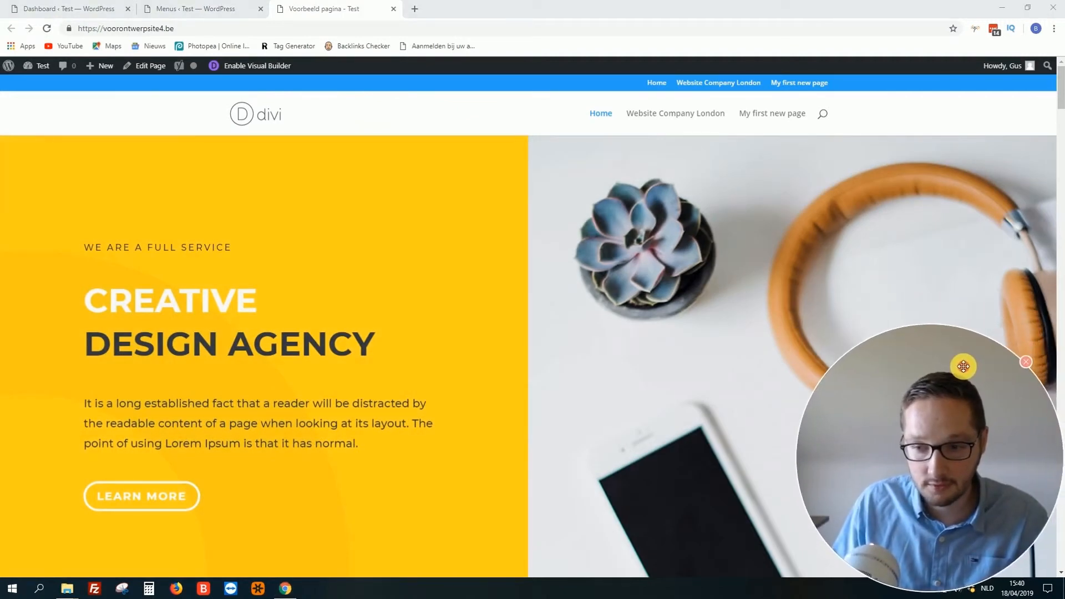
{"action": "left_click", "coordinate": [768, 114]}
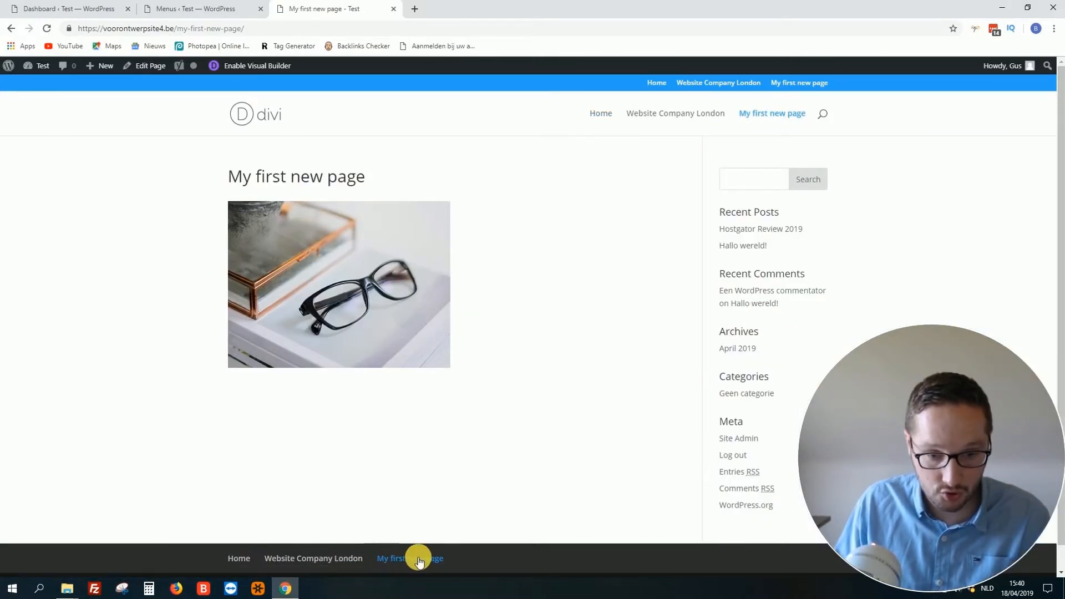
{"action": "left_click", "coordinate": [1063, 597]}
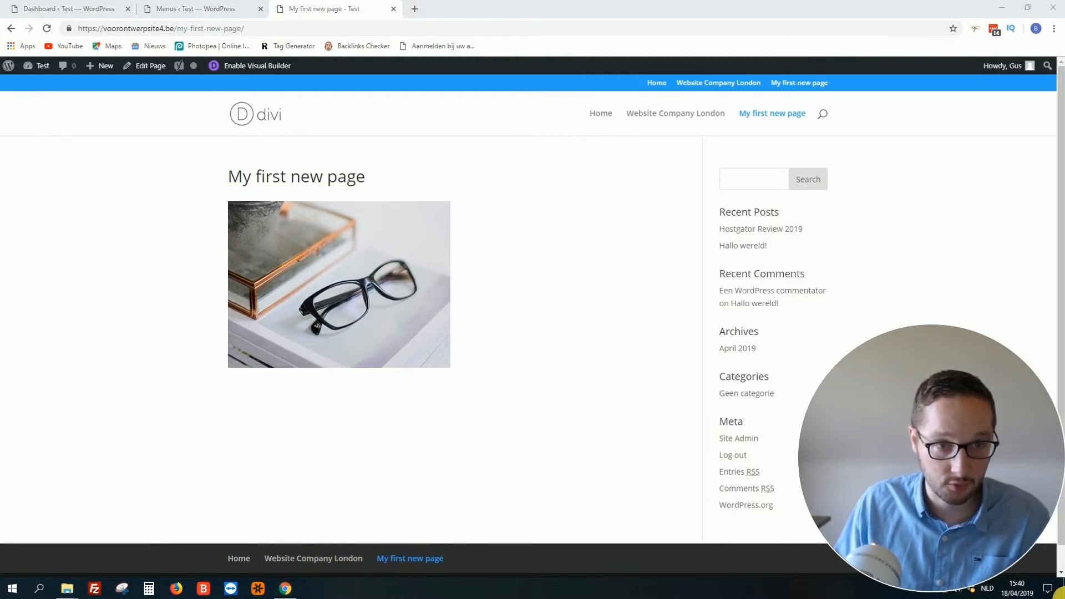
Review the Menu 1 structure, the list of all pages and the navigation on the site's home page
{"action": "left_click", "coordinate": [183, 9]}
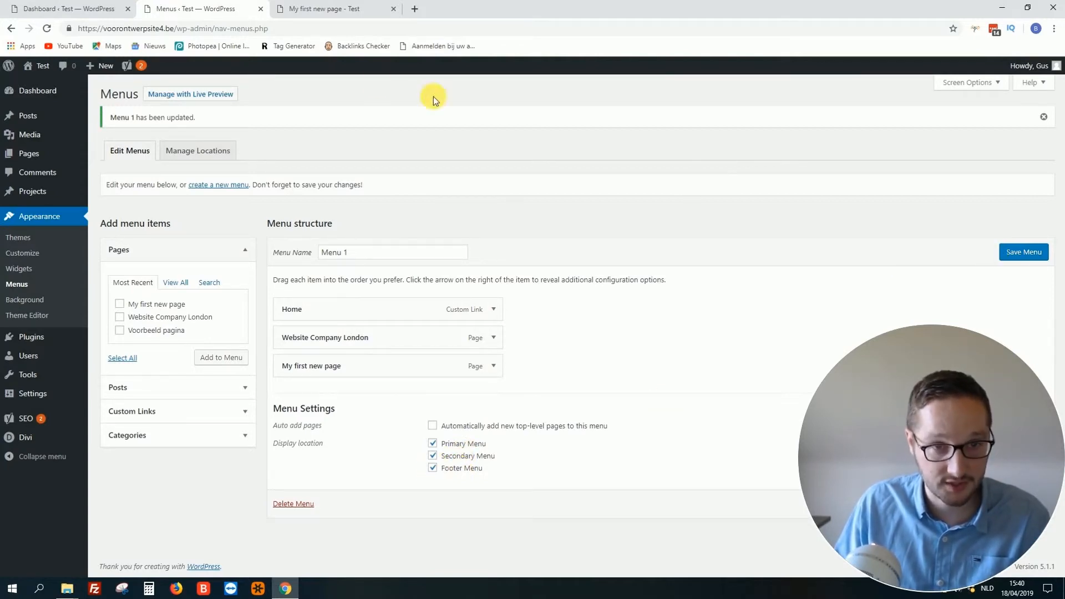
{"action": "left_click", "coordinate": [325, 9]}
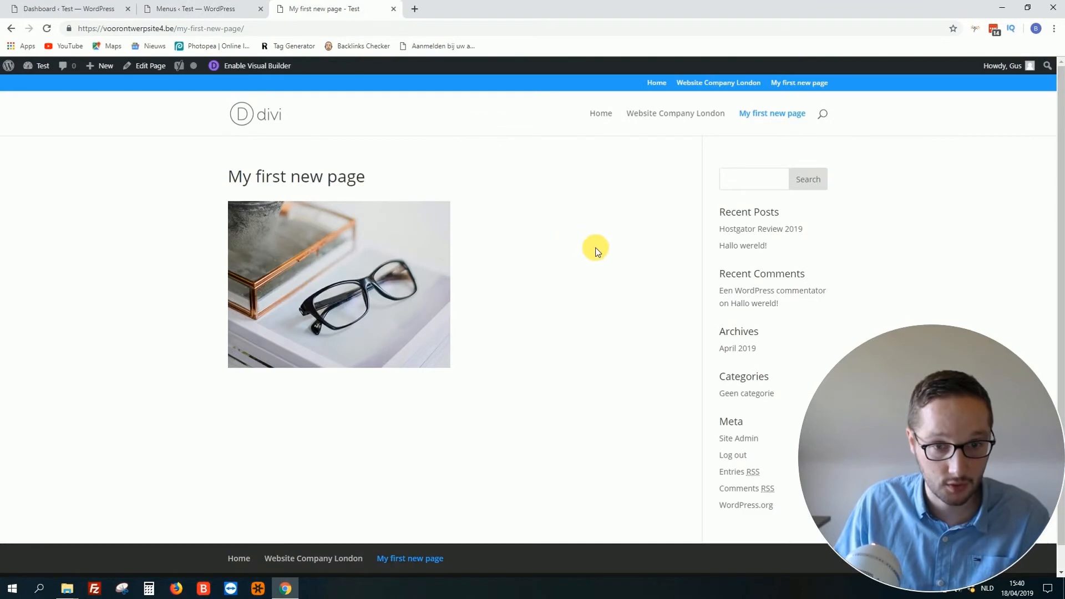
{"action": "left_click", "coordinate": [600, 118]}
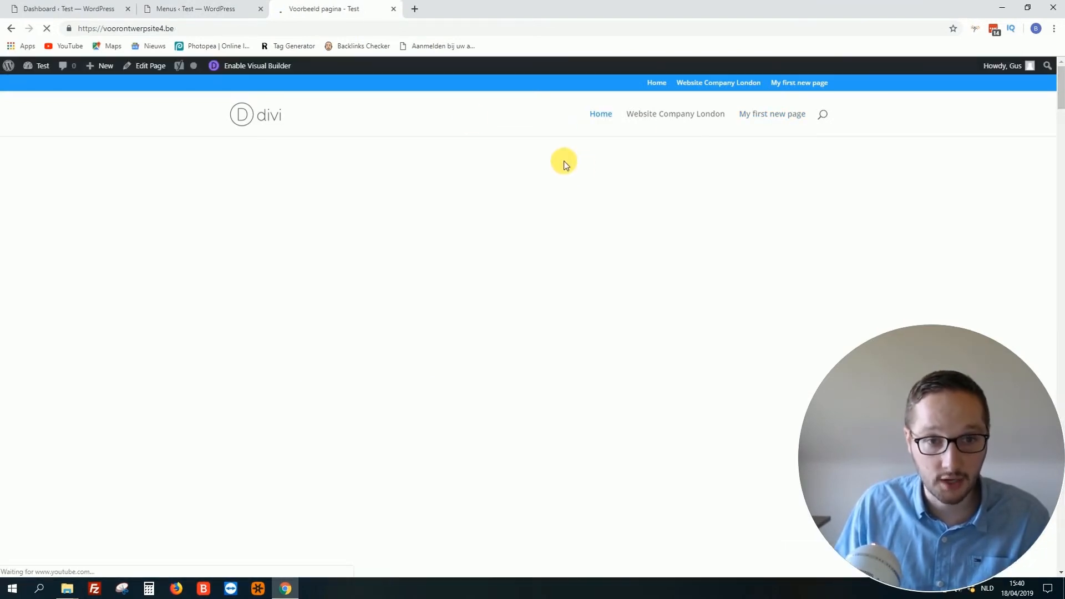
{"action": "left_click", "coordinate": [189, 5]}
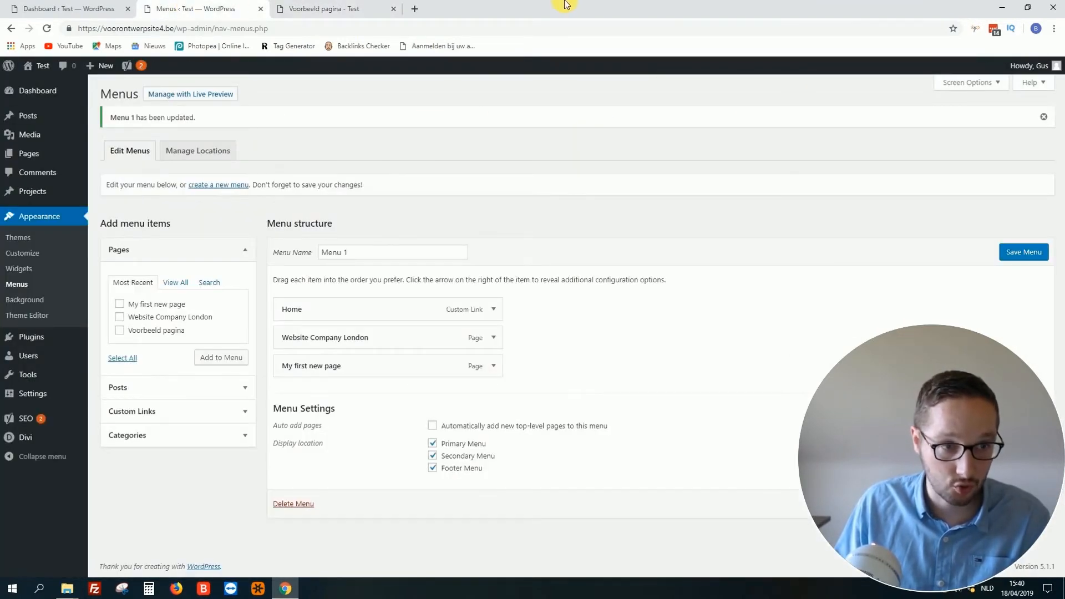
{"action": "mouse_move", "coordinate": [40, 160]}
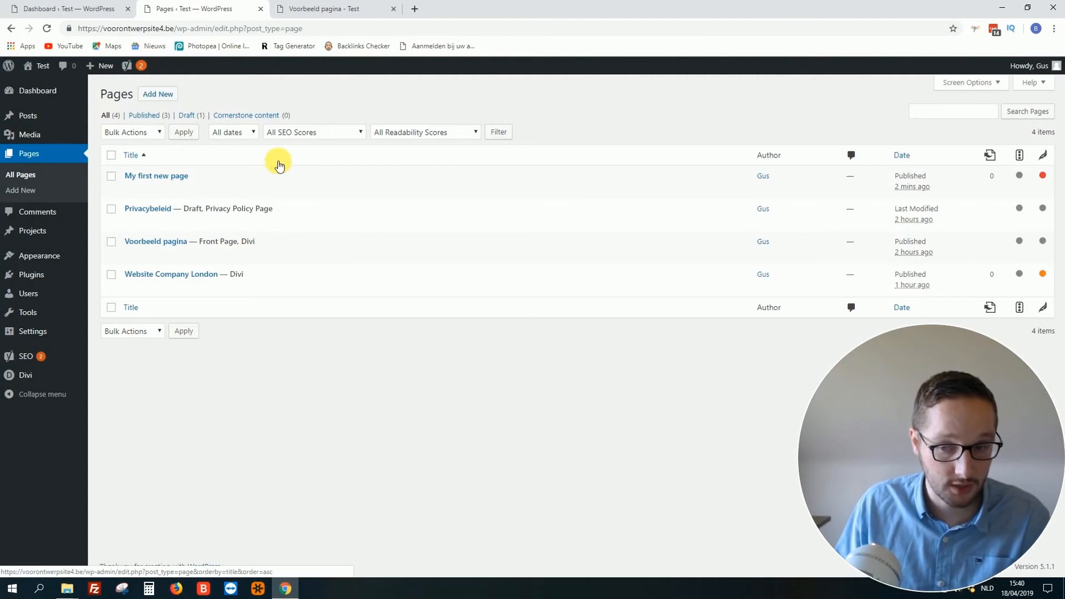
{"action": "left_click", "coordinate": [355, 9]}
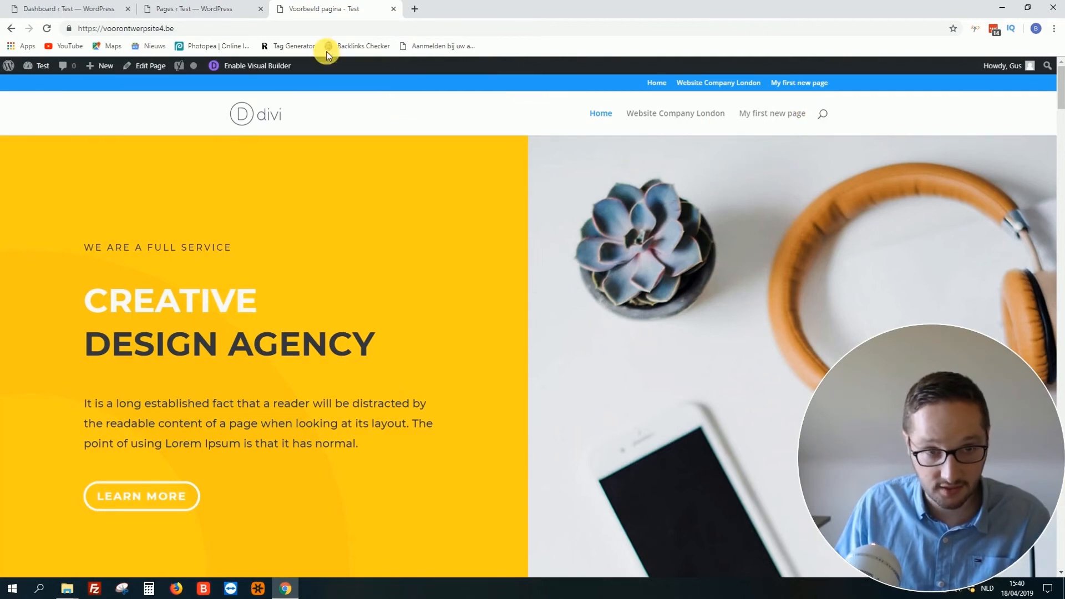
{"action": "left_click", "coordinate": [213, 10]}
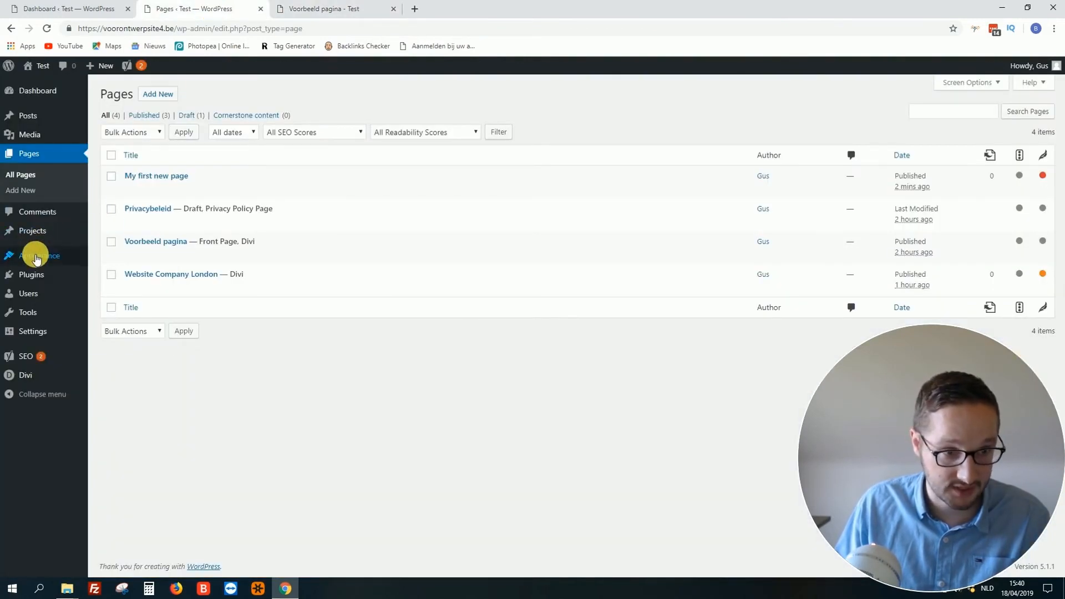
{"action": "mouse_move", "coordinate": [36, 255]}
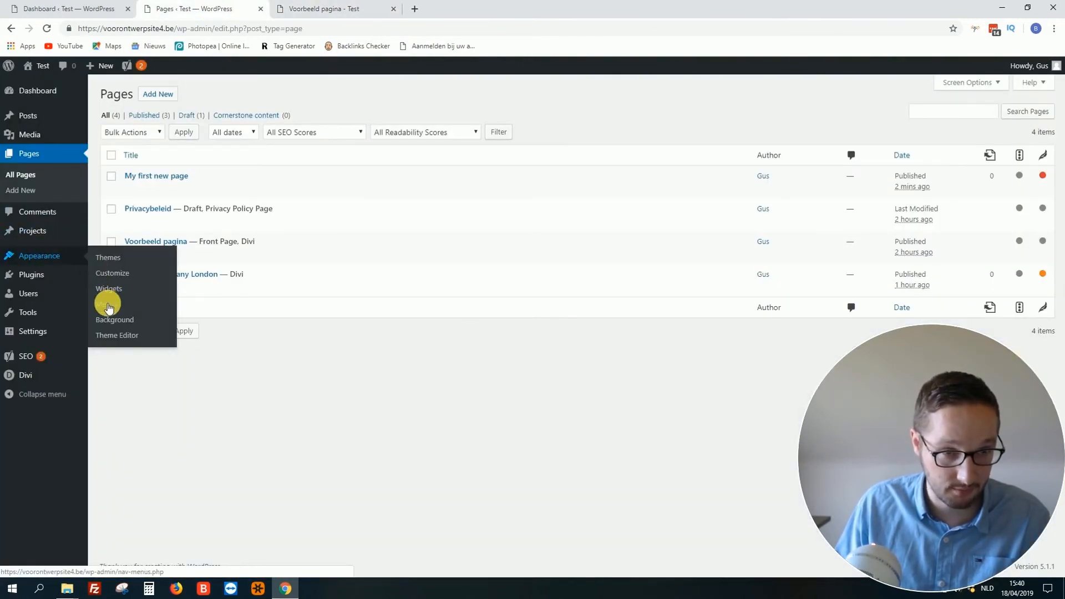
{"action": "left_click", "coordinate": [327, 9]}
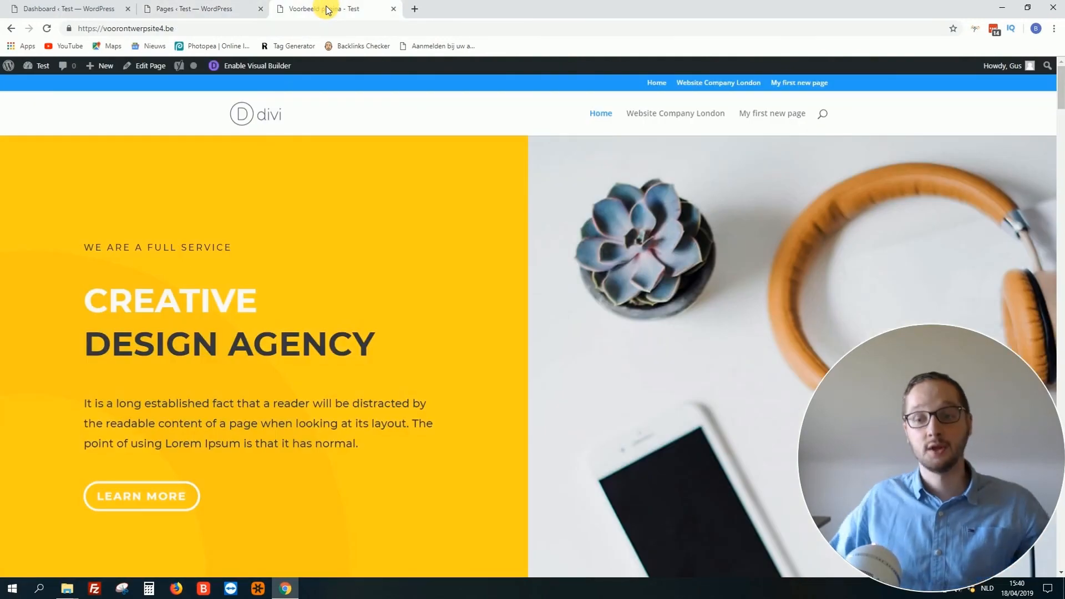